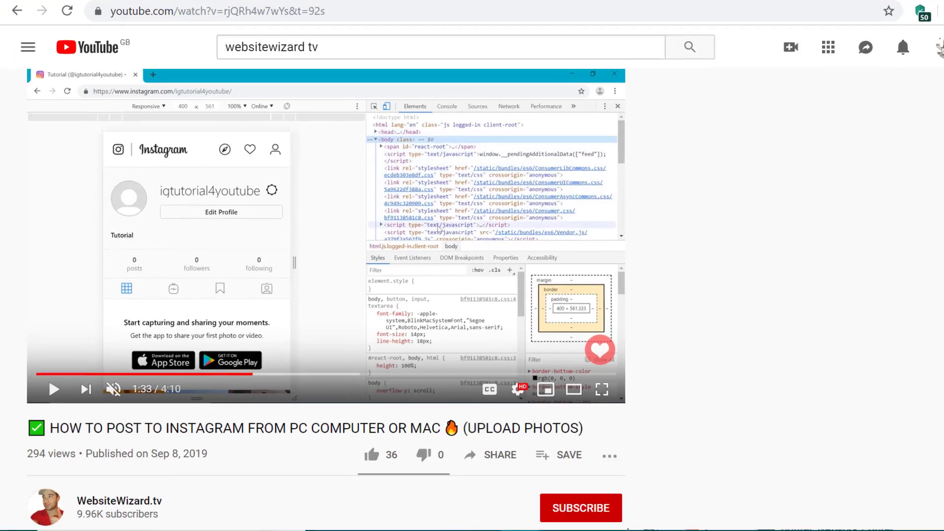
Step: Subscribe to WebsiteWizard.tv, set its notifications, and post the comment 'I SUBSCRIBED'
{"action": "left_click", "coordinate": [553, 525]}
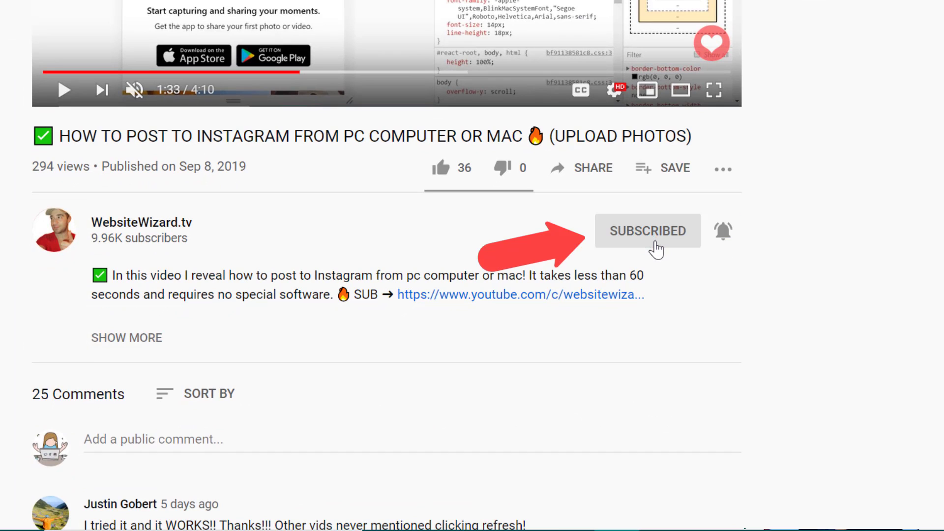
{"action": "left_click", "coordinate": [723, 241]}
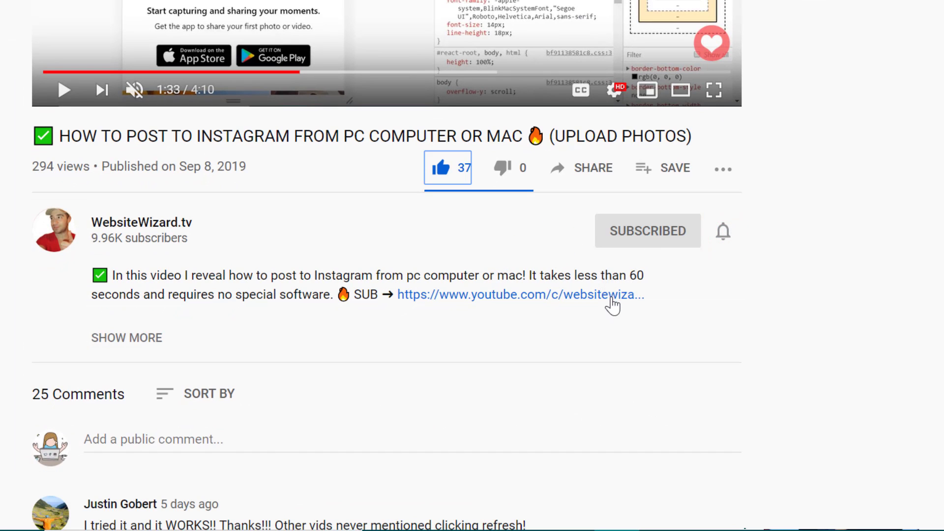
{"action": "left_click", "coordinate": [196, 436]}
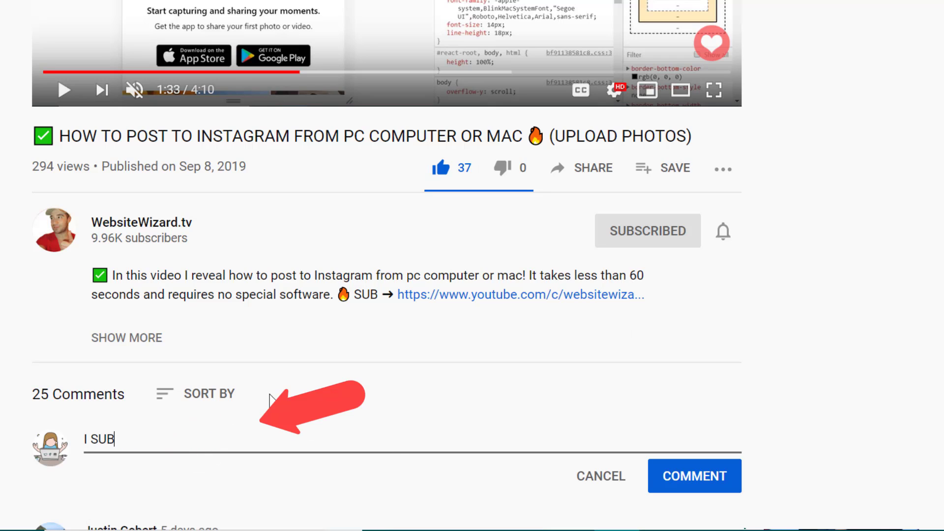
{"action": "type", "text": "I SUBSCRIBED!!!"}
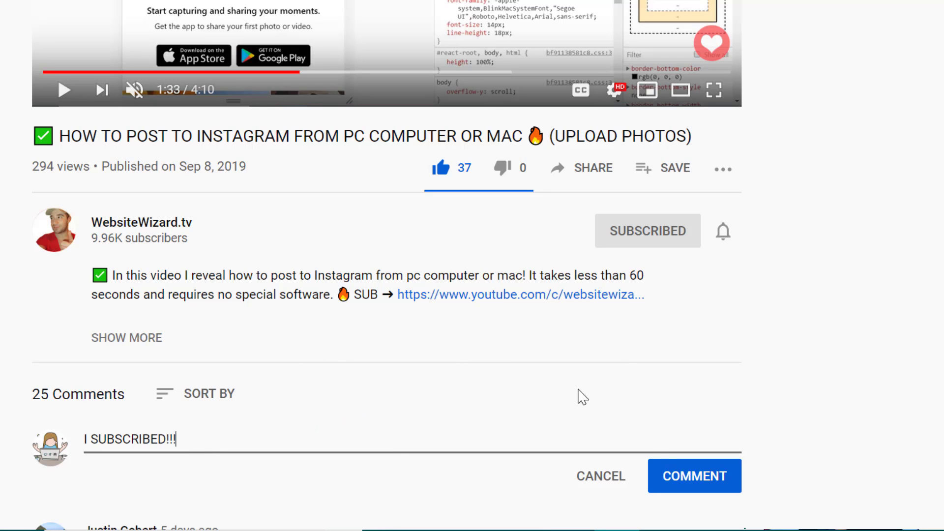
{"action": "left_click", "coordinate": [674, 474]}
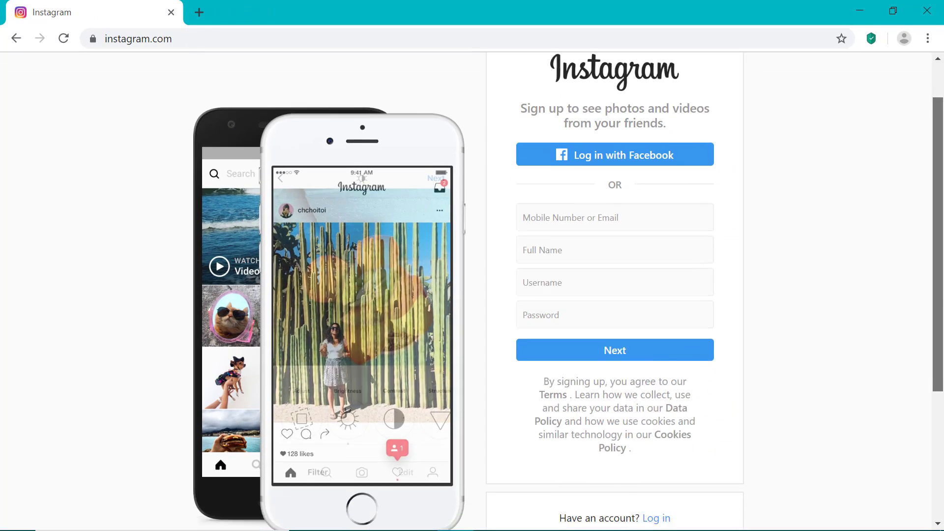
Step: Scroll down the Instagram sign-up page and switch to the login page
{"action": "scroll", "coordinate": [931, 238], "scroll_direction": "down", "scroll_amount": 5}
{"action": "left_click", "coordinate": [656, 432]}
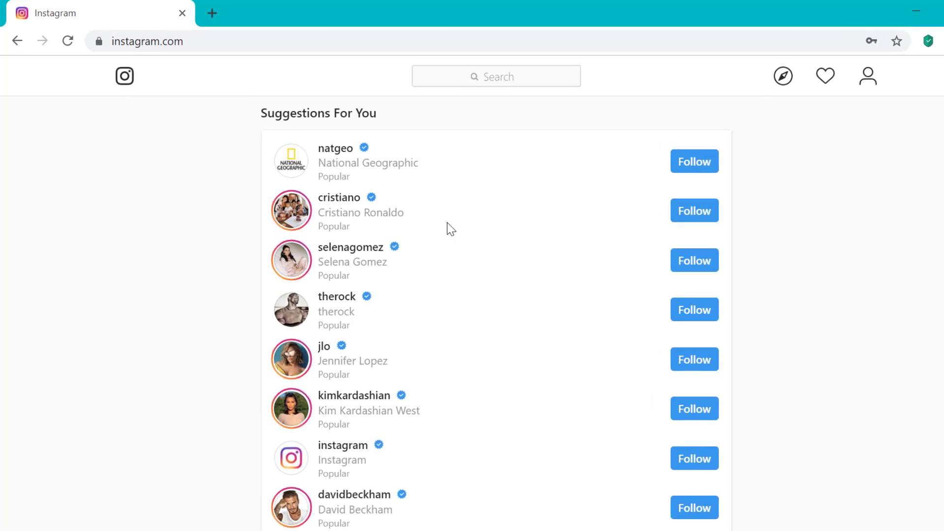
Step: Open Chrome's developer tools from More tools to show Instagram in a 402 × 543 view
{"action": "right_click", "coordinate": [157, 213]}
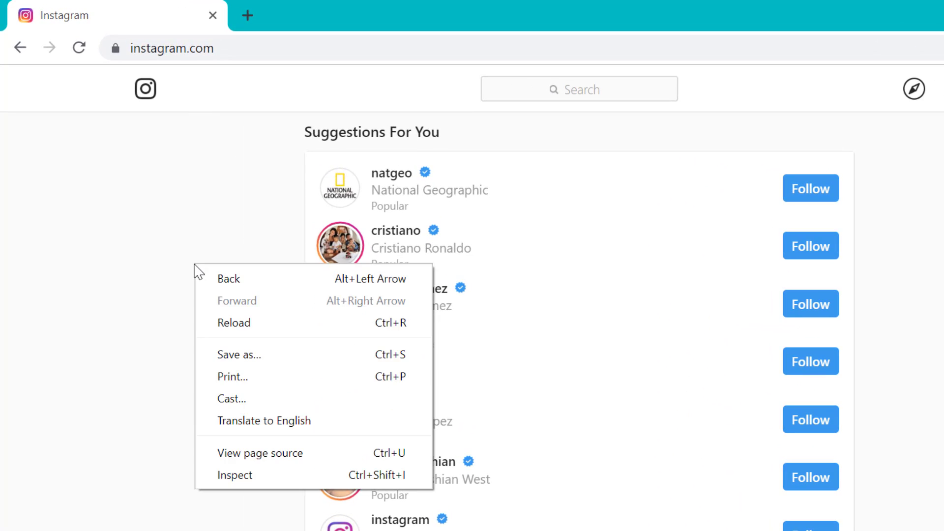
{"action": "left_click", "coordinate": [279, 476]}
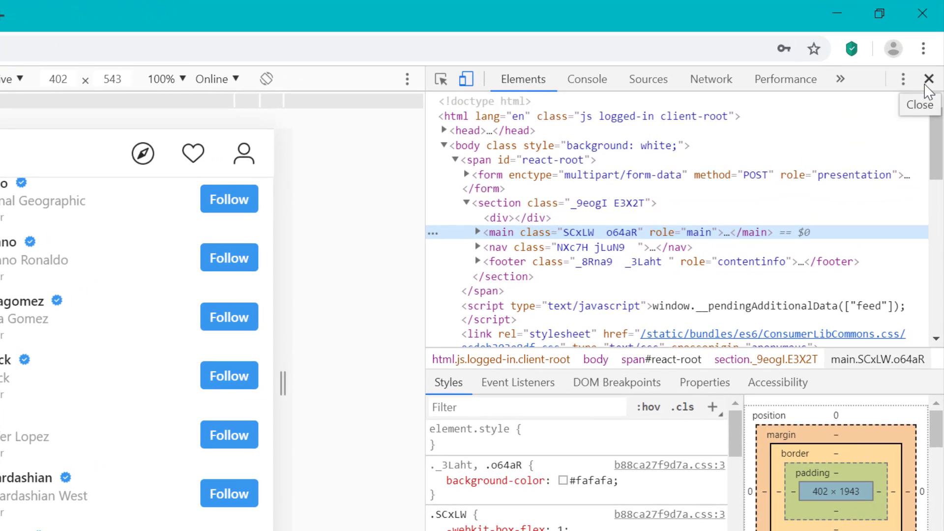
{"action": "left_click", "coordinate": [931, 62]}
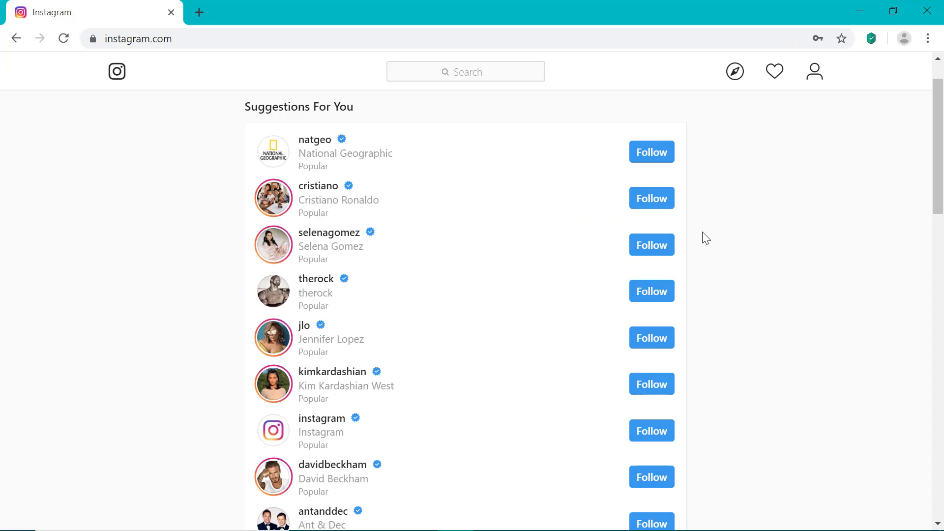
{"action": "left_click", "coordinate": [927, 38]}
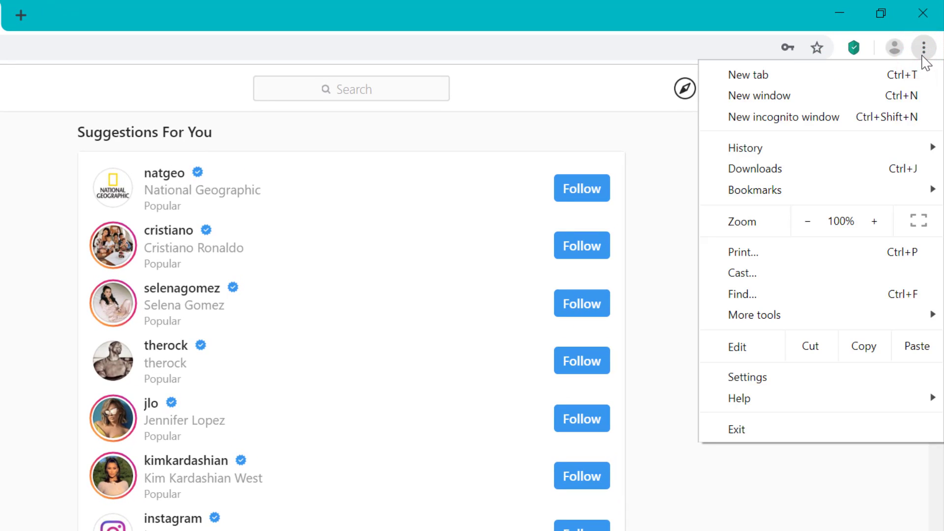
{"action": "mouse_move", "coordinate": [807, 325]}
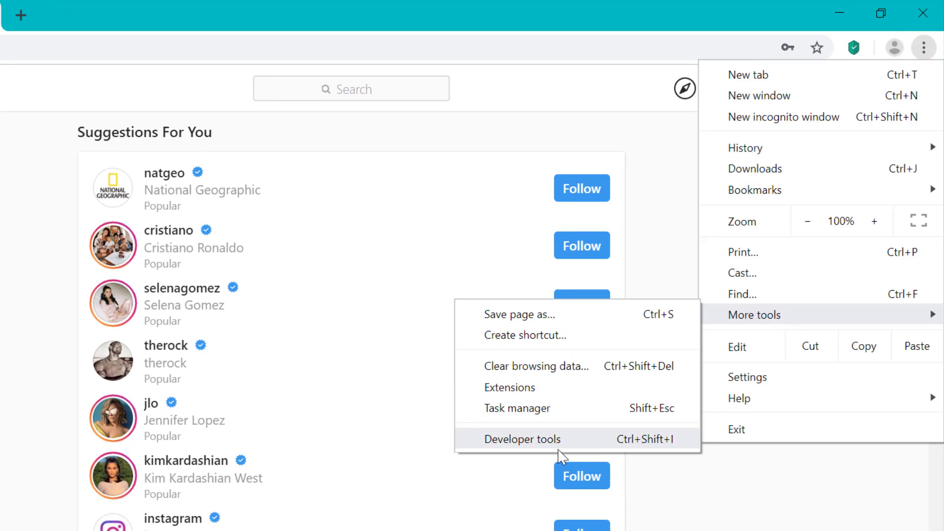
{"action": "left_click", "coordinate": [570, 439]}
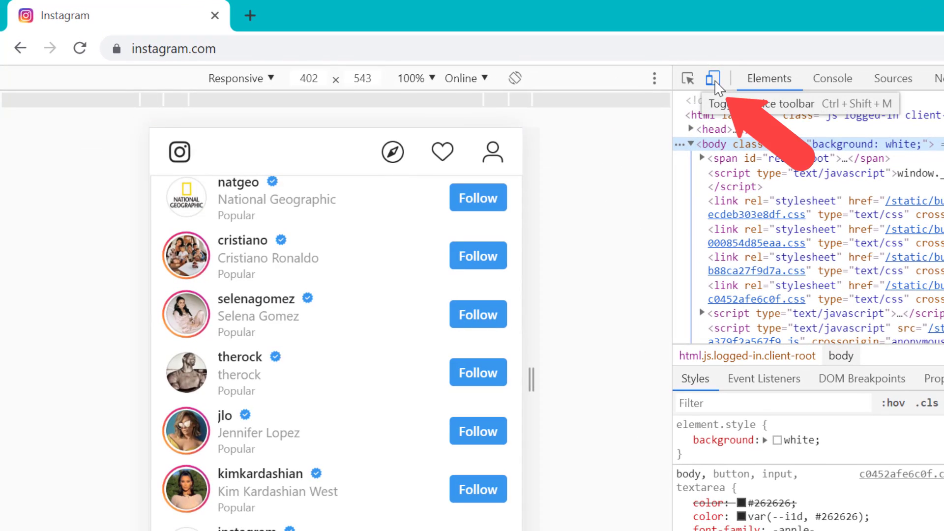
Step: Toggle the device toolbar off and on, then reload Instagram to get its mobile layout
{"action": "left_click", "coordinate": [713, 80]}
{"action": "left_click", "coordinate": [714, 80]}
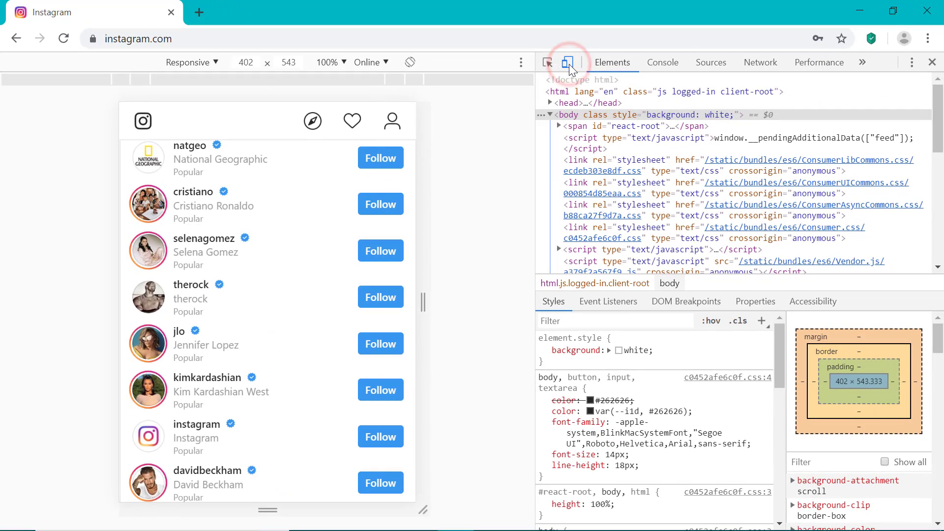
{"action": "left_click", "coordinate": [568, 64]}
{"action": "left_click", "coordinate": [568, 64]}
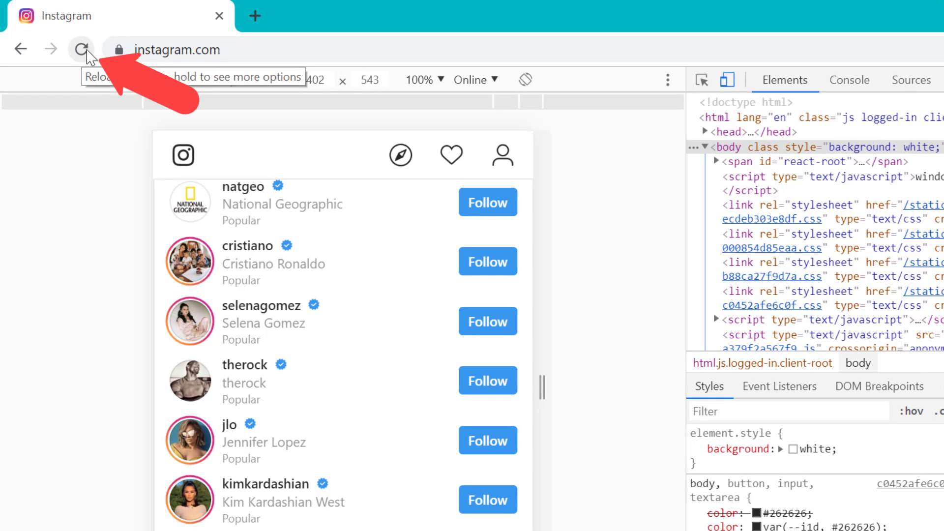
{"action": "left_click", "coordinate": [81, 49]}
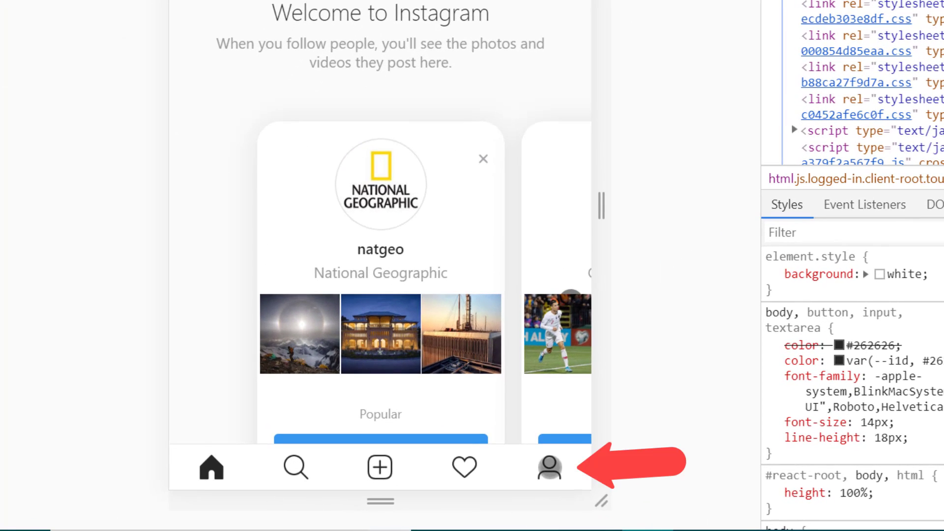
Step: From the profile's options, open Privacy and Security and start a data download request
{"action": "left_click", "coordinate": [549, 467]}
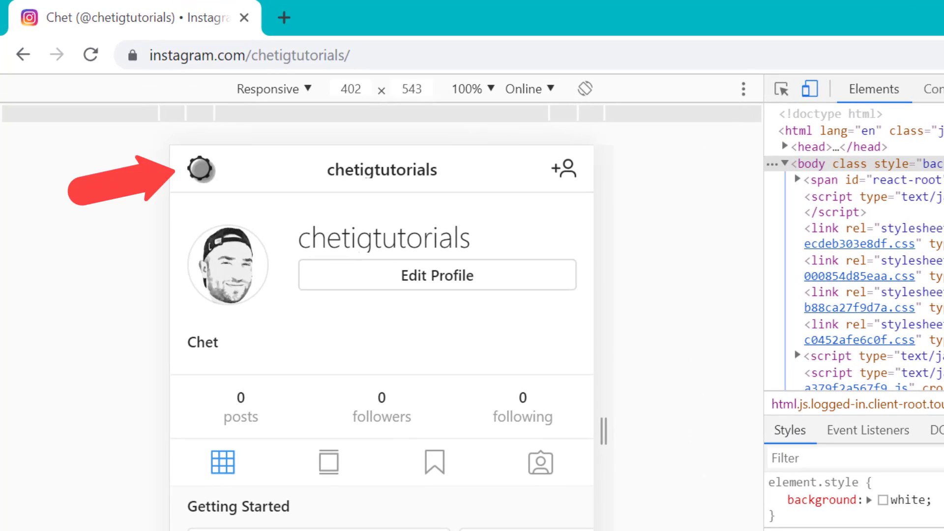
{"action": "left_click", "coordinate": [199, 169]}
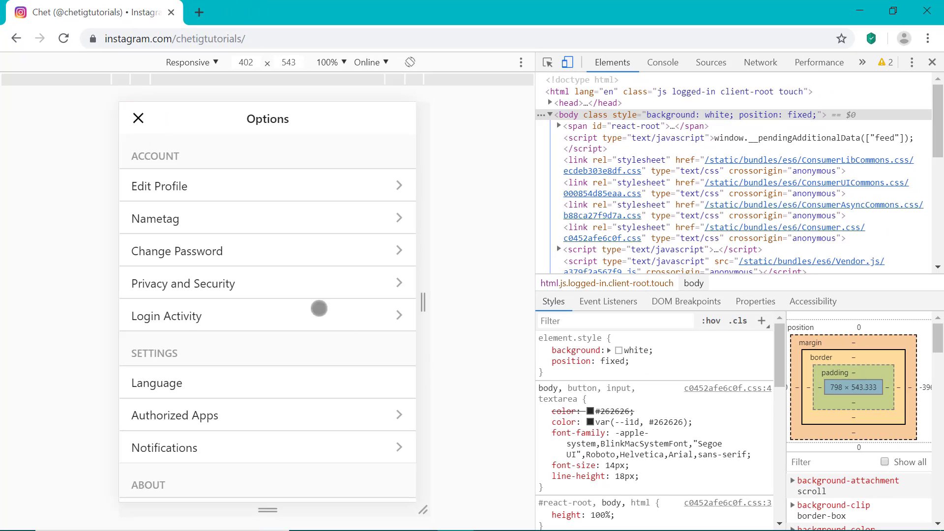
{"action": "left_click", "coordinate": [248, 283]}
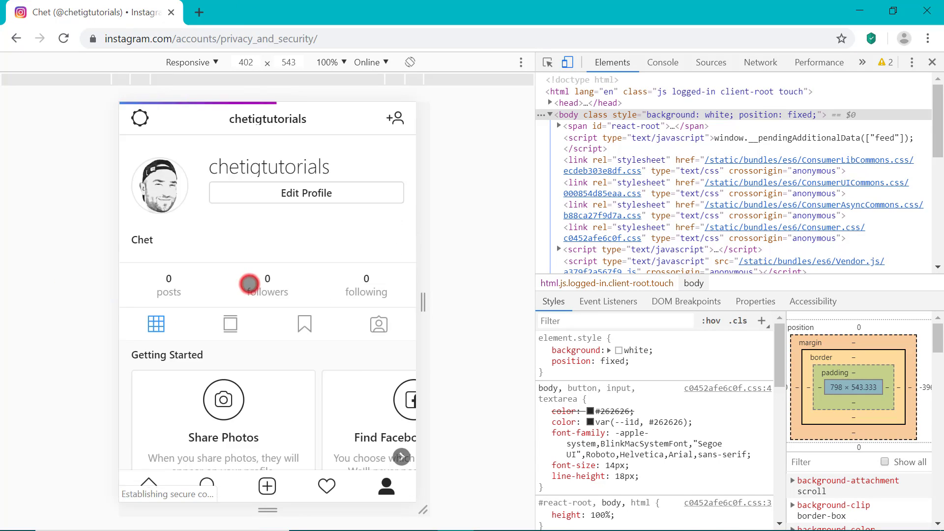
{"action": "scroll", "coordinate": [251, 284], "scroll_direction": "down", "scroll_amount": 14}
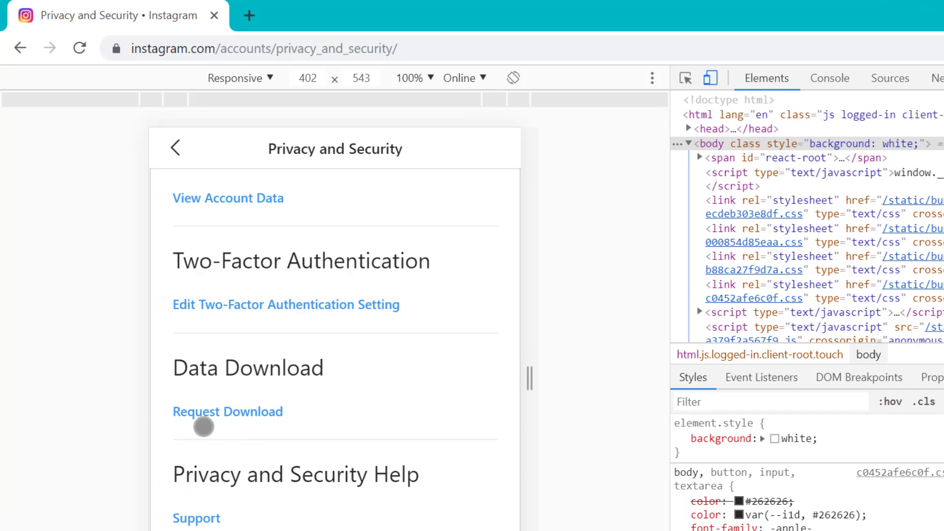
{"action": "left_click", "coordinate": [267, 412]}
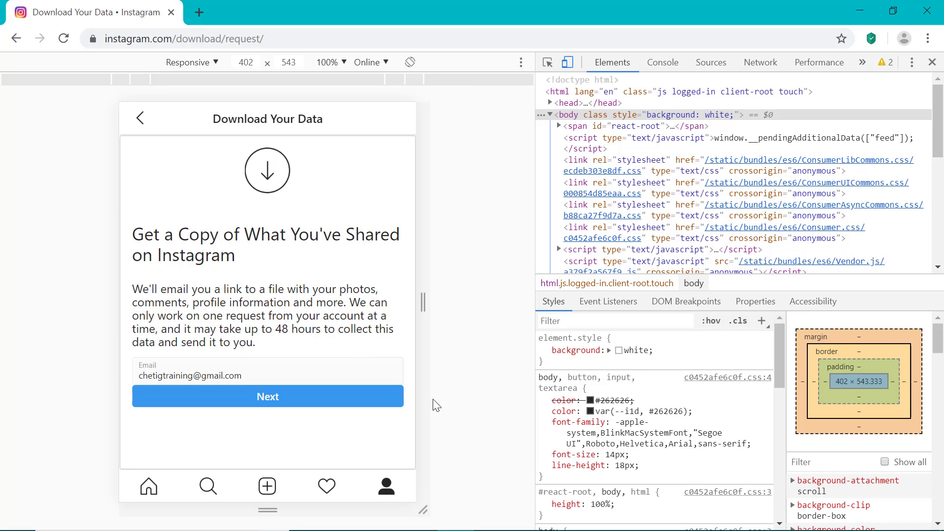
Step: Enter the account password and submit the data download request
{"action": "left_click", "coordinate": [318, 398]}
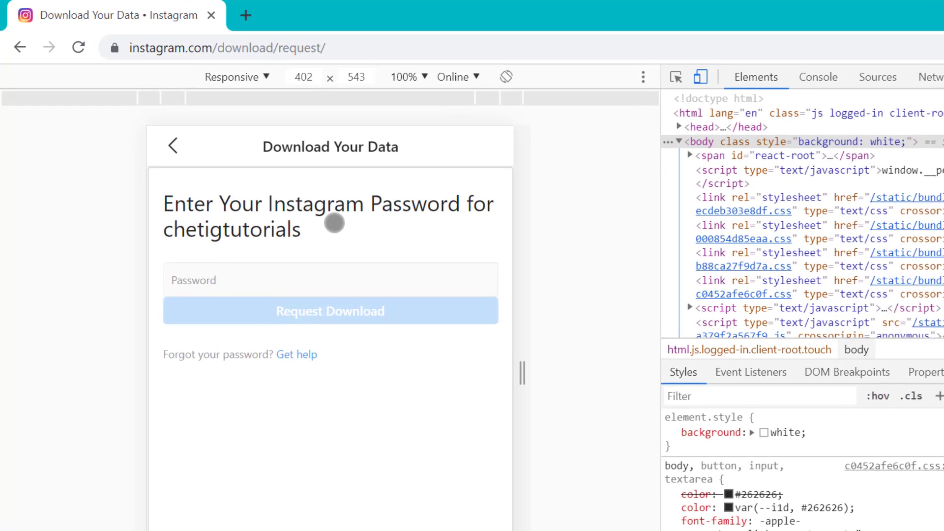
{"action": "left_click", "coordinate": [338, 291]}
{"action": "key", "text": "ctrl+v"}
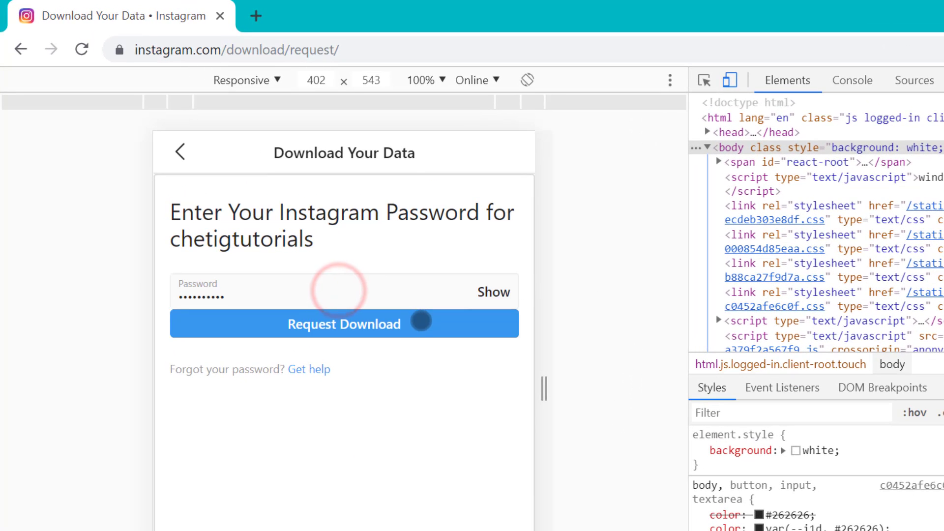
{"action": "left_click", "coordinate": [421, 321]}
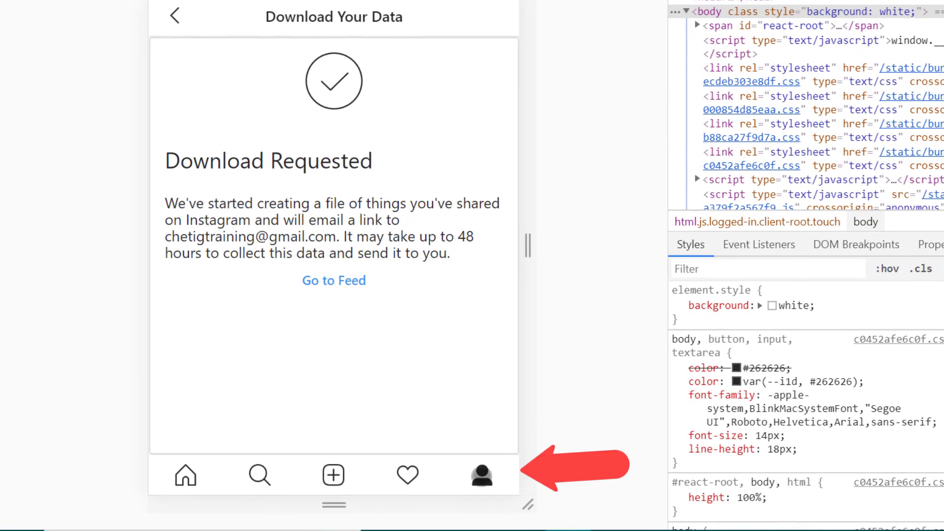
Step: From the profile's options menu, open the Instagram Help Centre in a new tab
{"action": "left_click", "coordinate": [481, 475]}
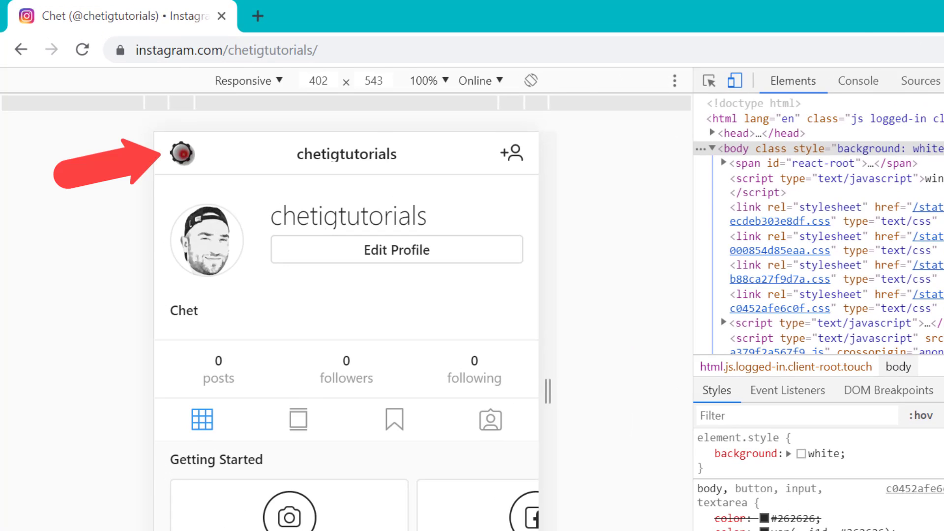
{"action": "left_click", "coordinate": [182, 154]}
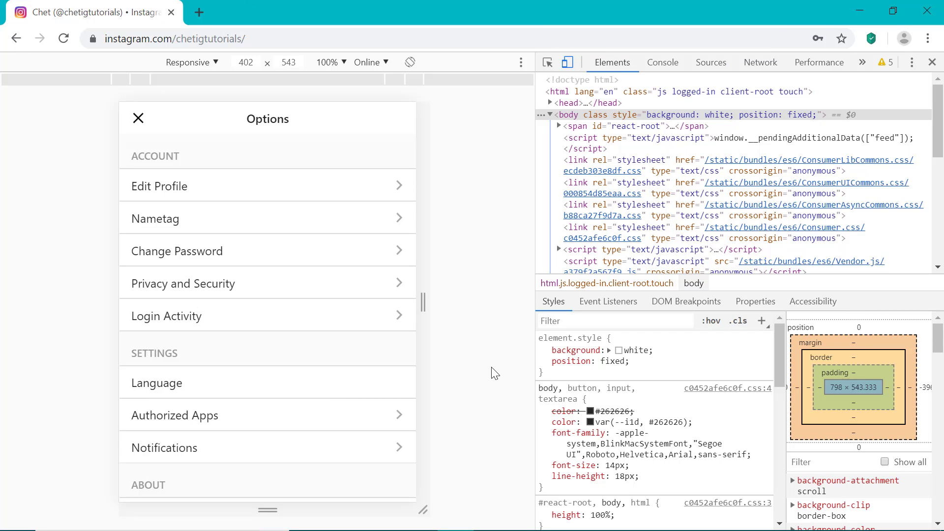
{"action": "scroll", "coordinate": [388, 236], "scroll_direction": "down", "scroll_amount": 4}
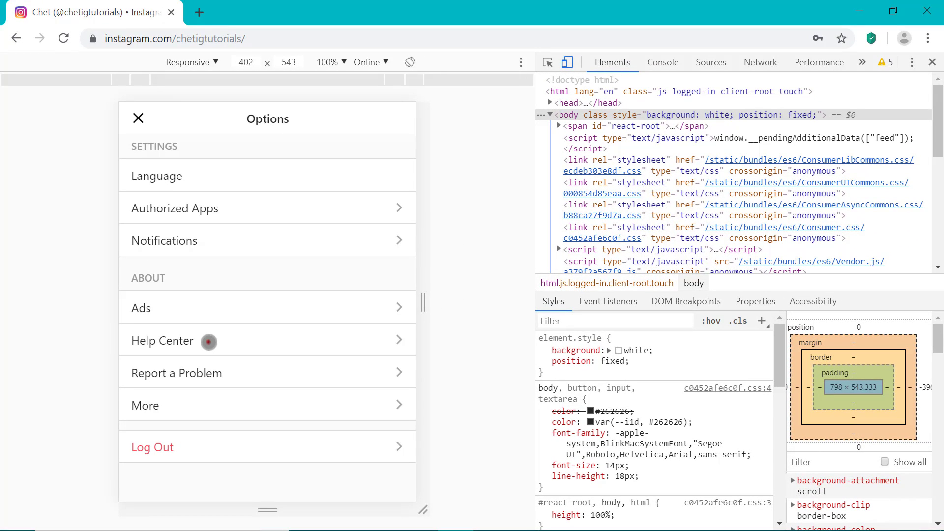
{"action": "left_click", "coordinate": [208, 341]}
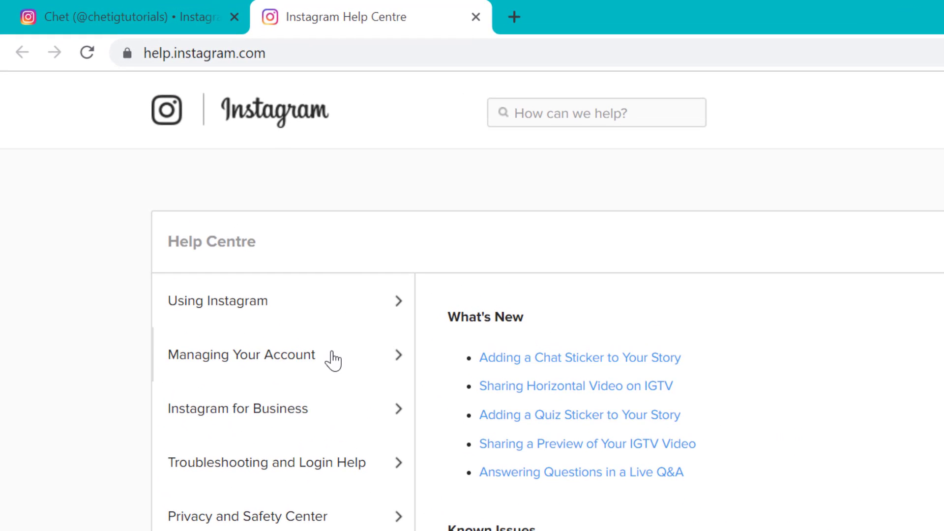
Step: Open Managing Your Account > Delete Your Account and expand the answer on deleting the account
{"action": "left_click", "coordinate": [329, 361]}
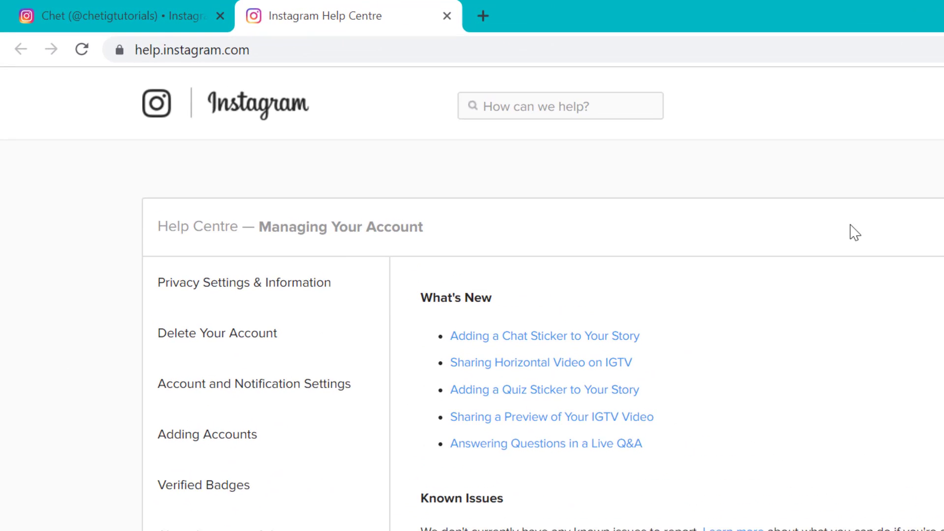
{"action": "left_click", "coordinate": [294, 335]}
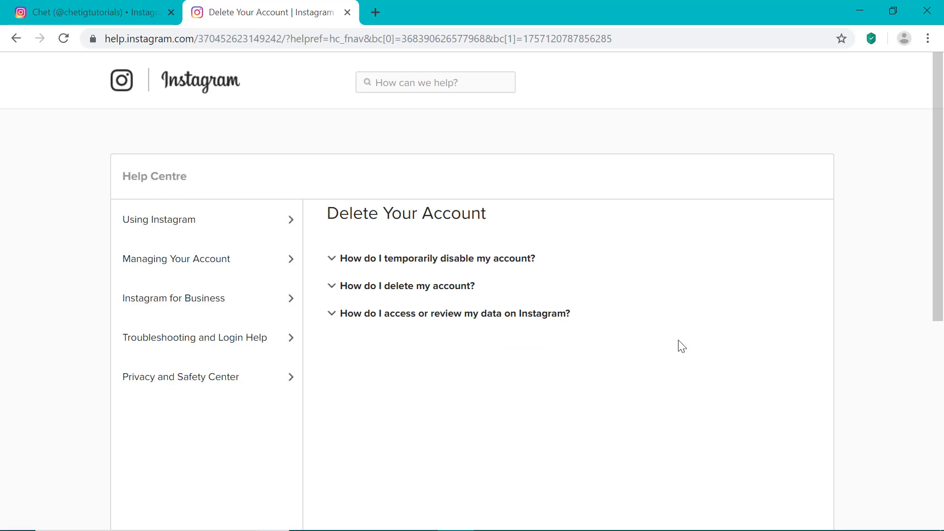
{"action": "left_click", "coordinate": [518, 259]}
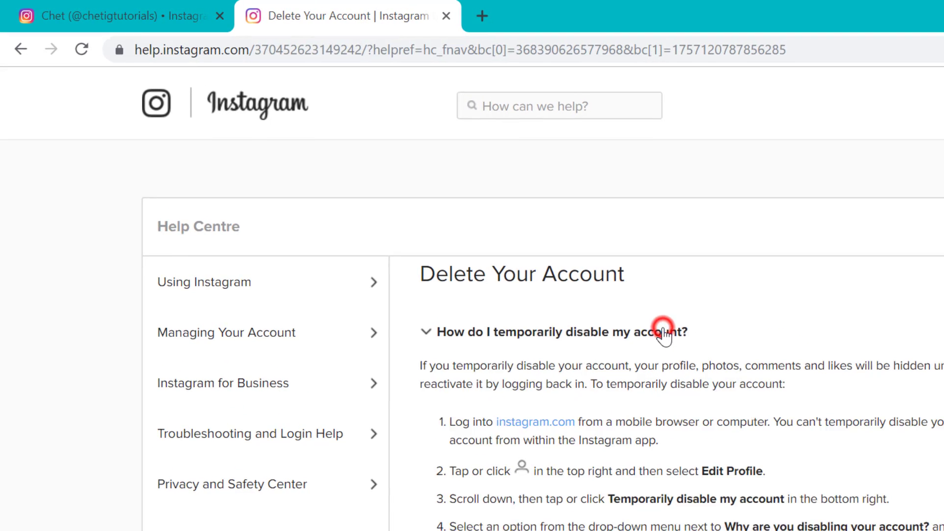
{"action": "scroll", "coordinate": [664, 336], "scroll_direction": "down", "scroll_amount": 2}
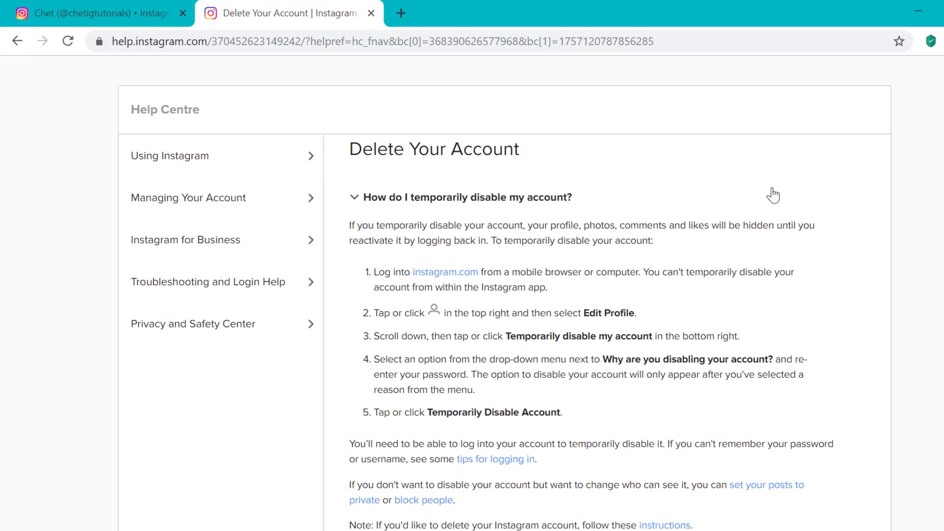
{"action": "left_click", "coordinate": [359, 186]}
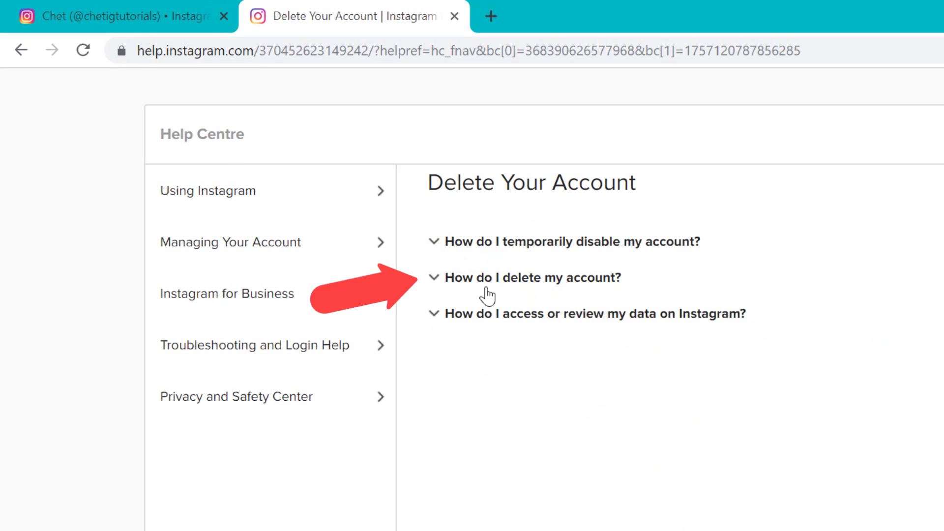
{"action": "left_click", "coordinate": [632, 280]}
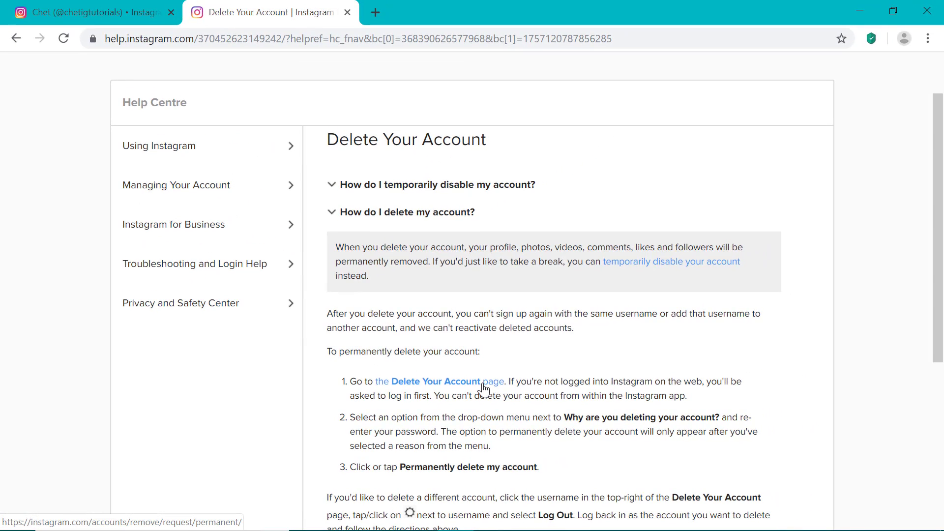
Step: On the Delete Your Account page, choose Too many ads as the deletion reason
{"action": "left_click", "coordinate": [483, 387]}
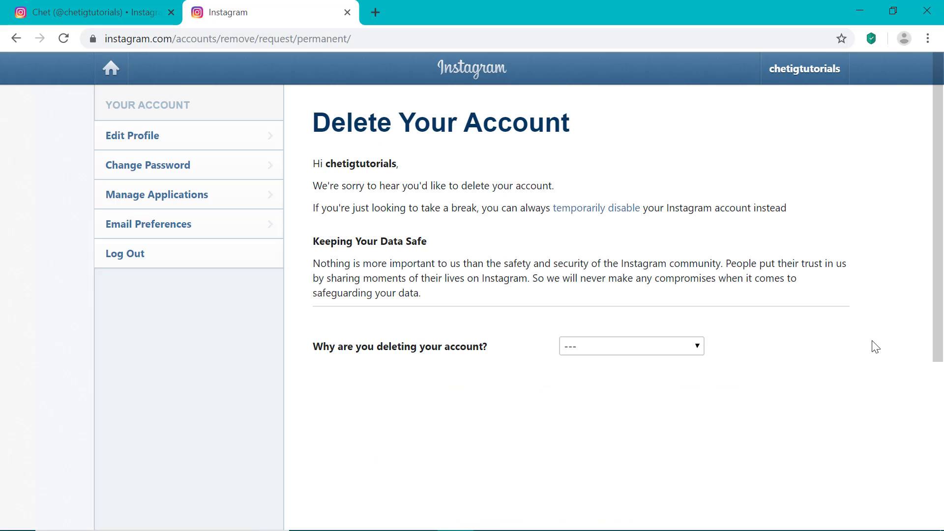
{"action": "left_click", "coordinate": [701, 347]}
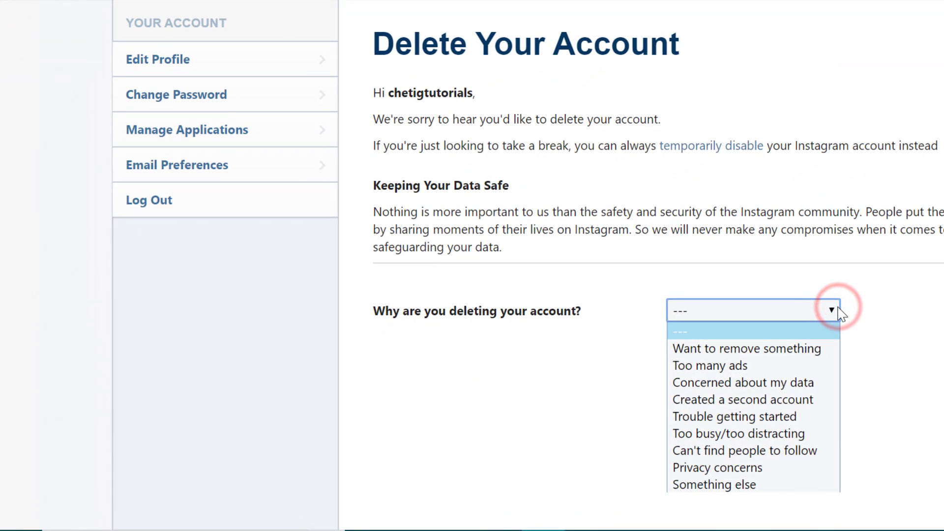
{"action": "key", "text": "s"}
{"action": "key", "text": "Return"}
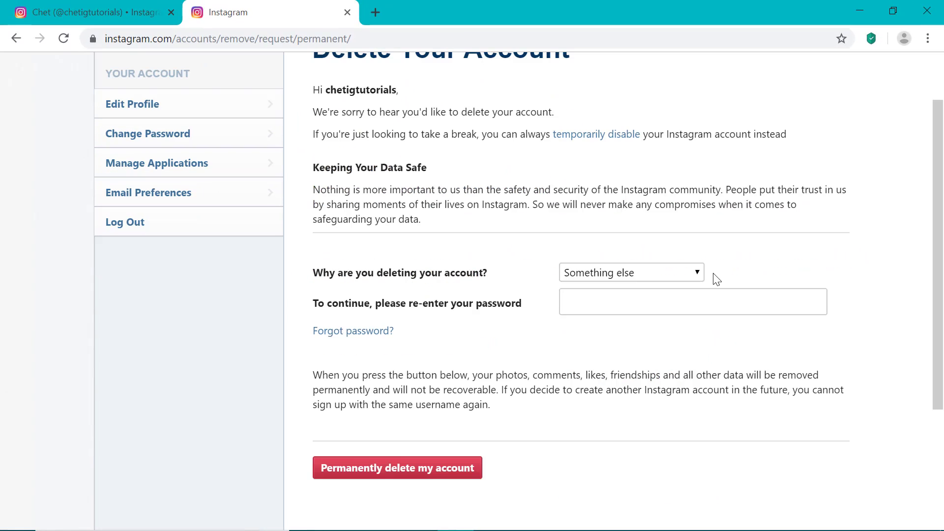
{"action": "left_click", "coordinate": [686, 269]}
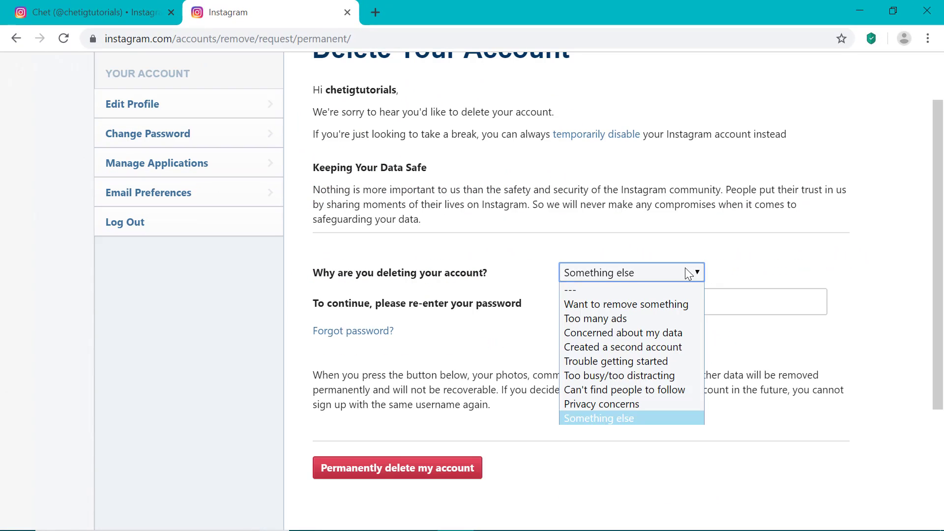
{"action": "left_click", "coordinate": [659, 321]}
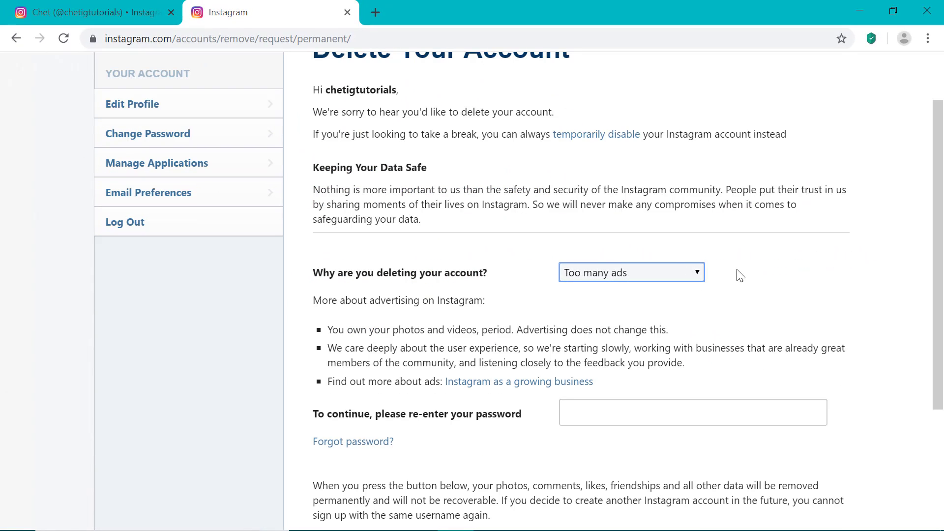
Step: Re-enter the account password and confirm permanently deleting the account
{"action": "left_click", "coordinate": [704, 410]}
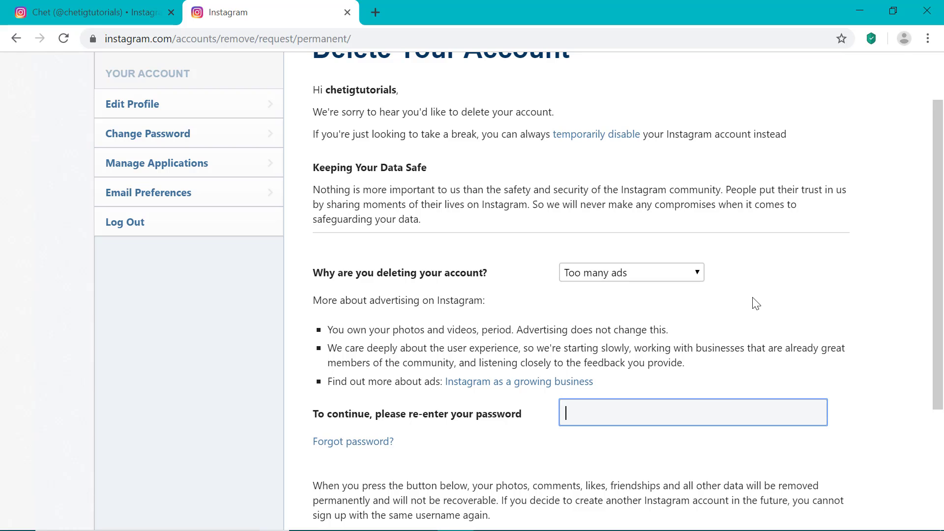
{"action": "key", "text": "ctrl+v"}
{"action": "scroll", "coordinate": [803, 295], "scroll_direction": "down", "scroll_amount": 3}
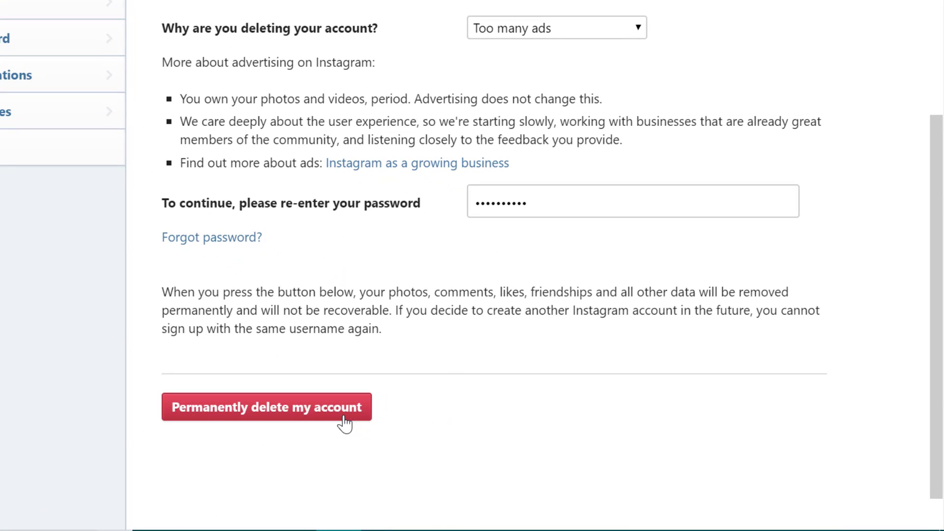
{"action": "left_click", "coordinate": [343, 418]}
{"action": "left_click", "coordinate": [548, 121]}
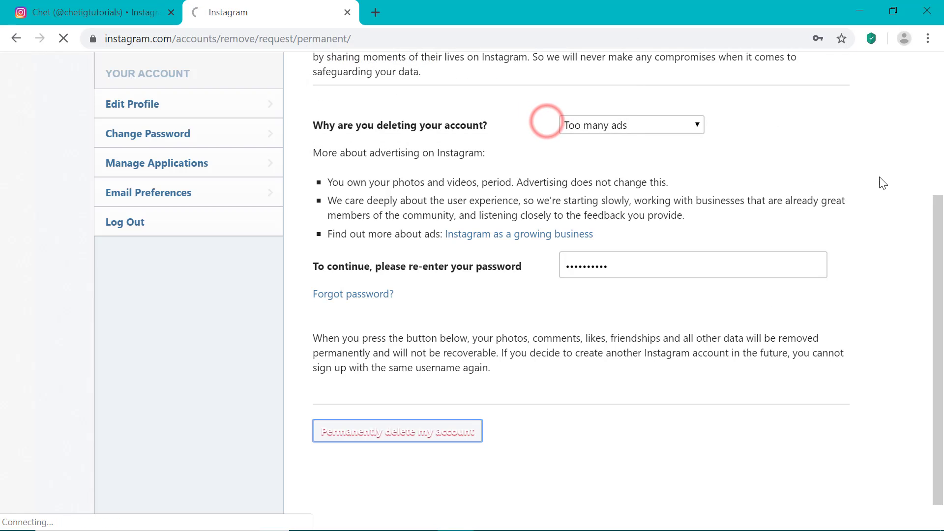